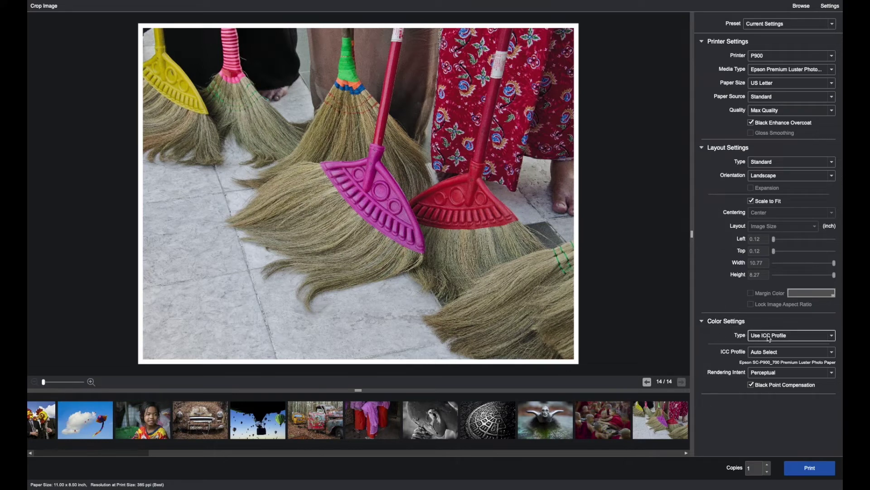
- Open the colour-management Type dropdown in Color Settings for the broom photo
left_click(786, 337)
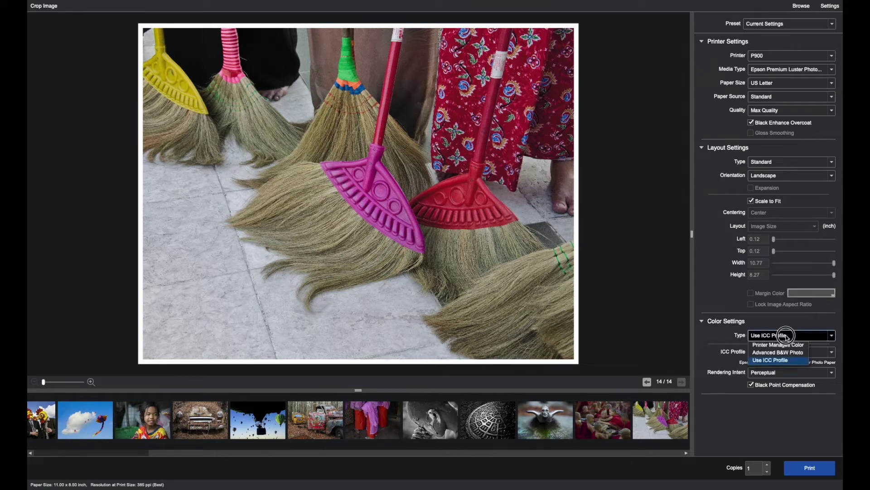
- Choose Use ICC Profile and keep the profile on Auto Select, giving SC-P900_700 Premium Luster Photo Paper
left_click(792, 363)
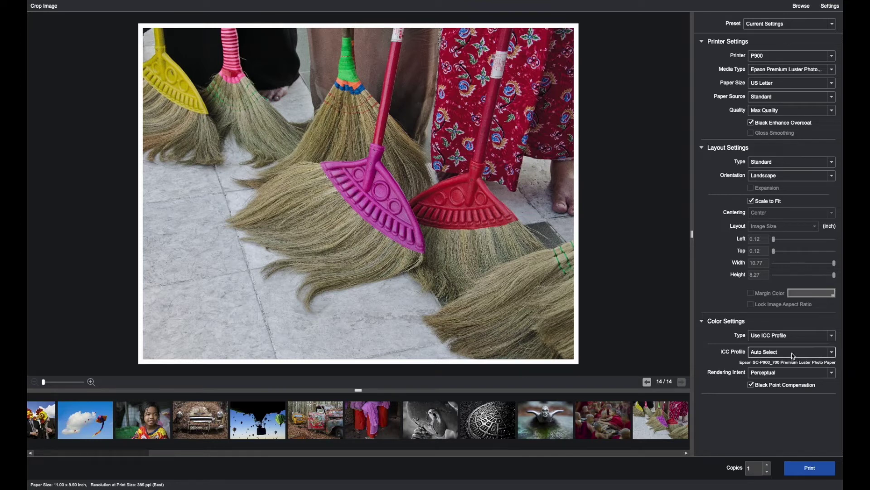
left_click(793, 356)
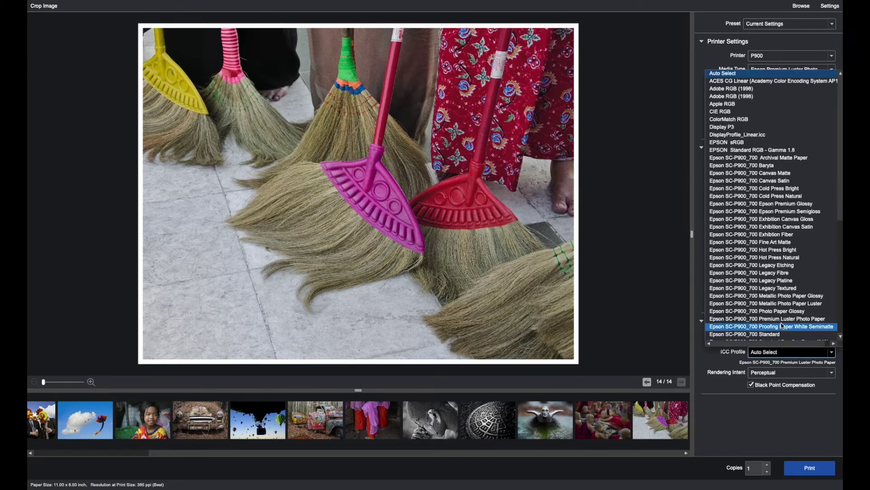
scroll(749, 257, "down", 5)
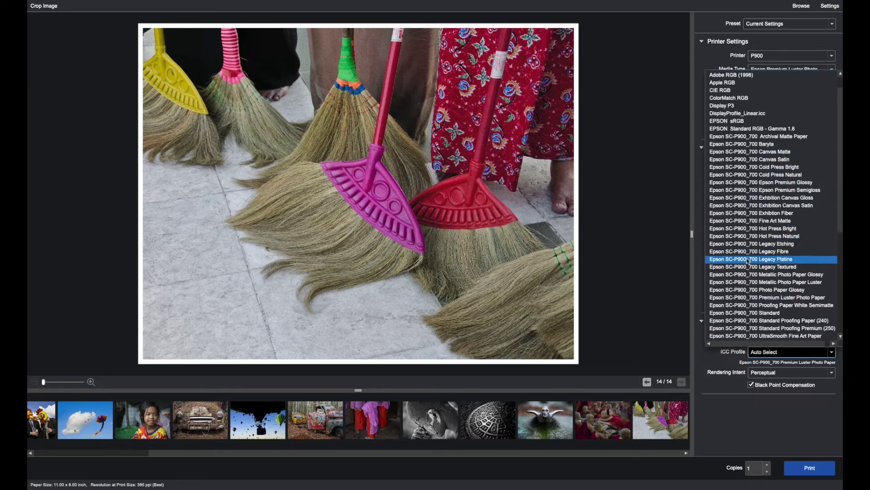
scroll(747, 262, "down", 6)
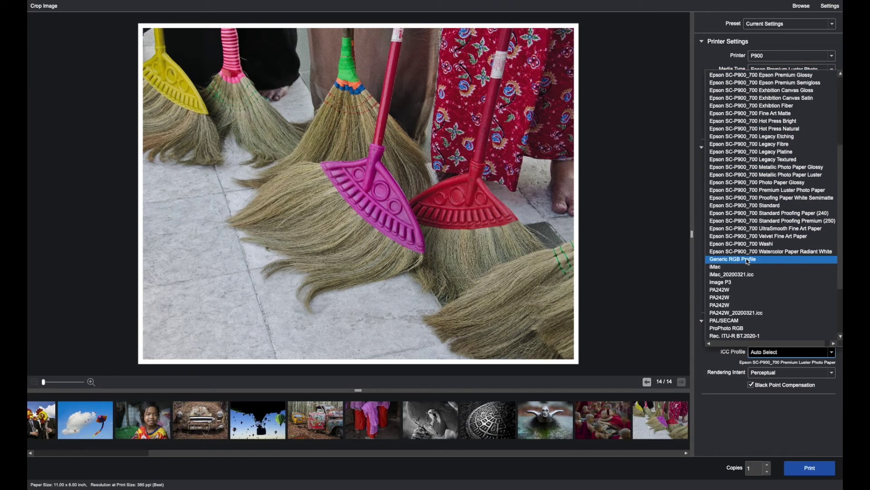
scroll(751, 271, "up", 6)
scroll(750, 272, "up", 4)
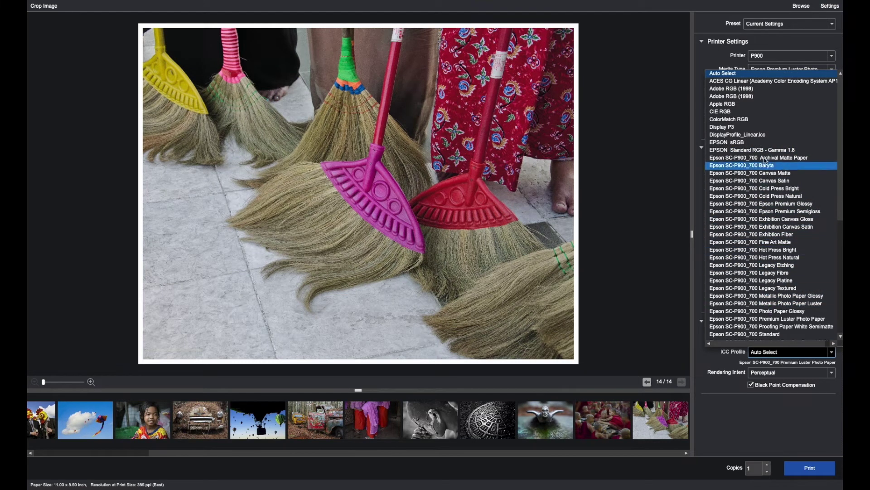
left_click(756, 75)
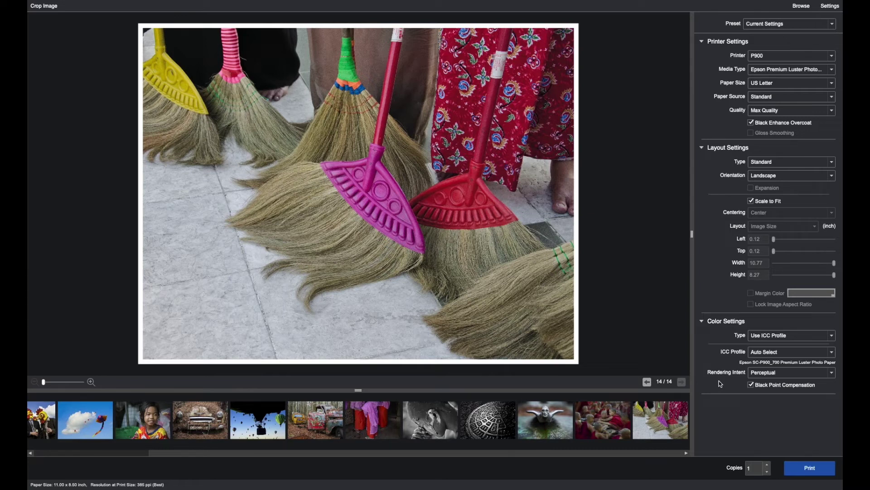
left_click(781, 373)
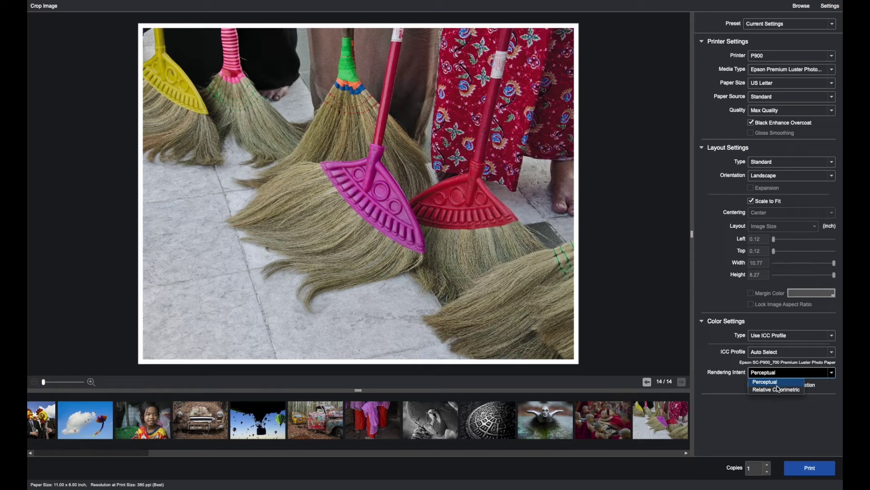
left_click(777, 391)
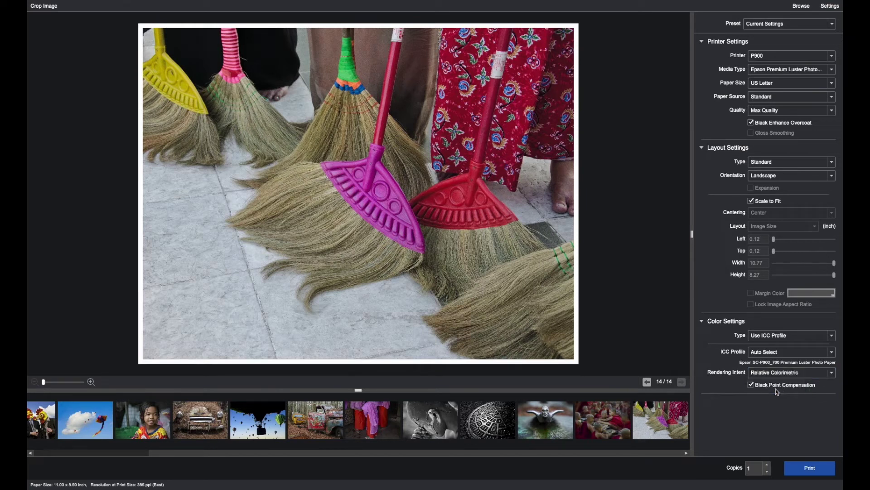
left_click(776, 373)
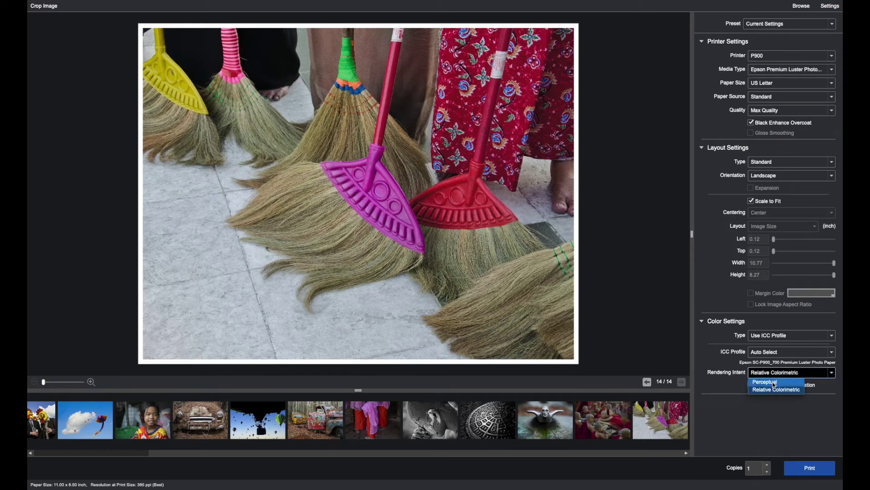
left_click(777, 382)
left_click(775, 373)
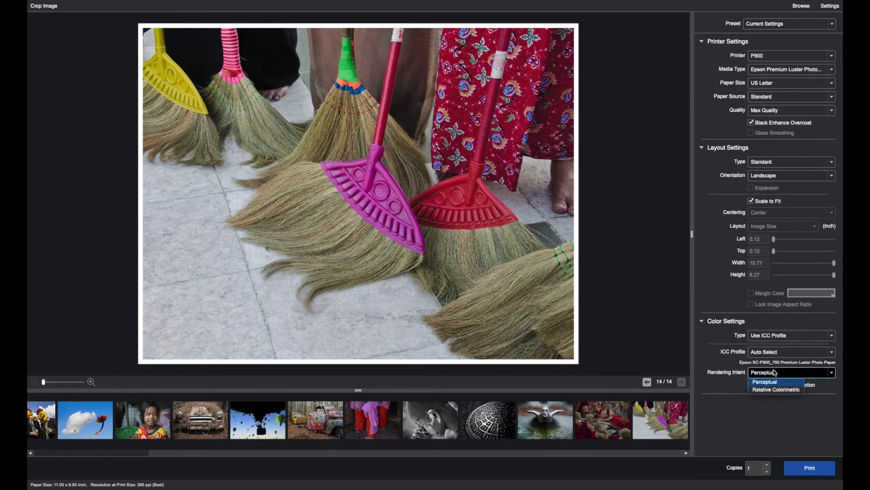
left_click(771, 393)
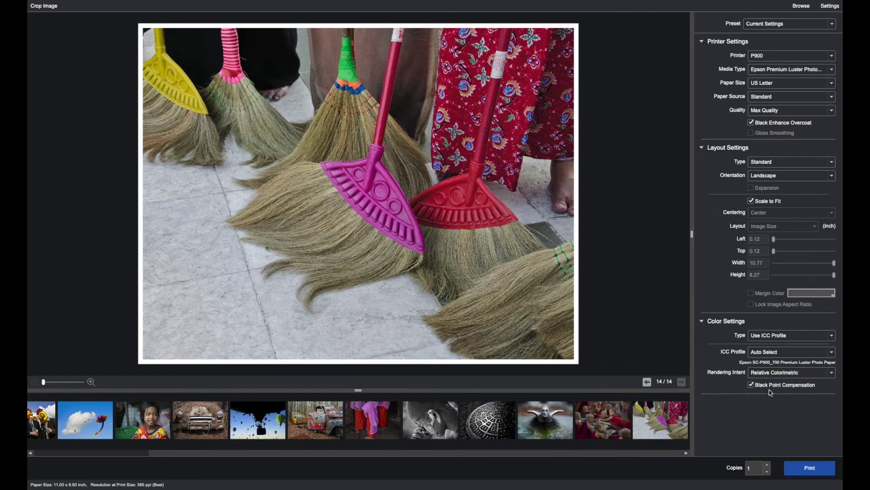
left_click(772, 374)
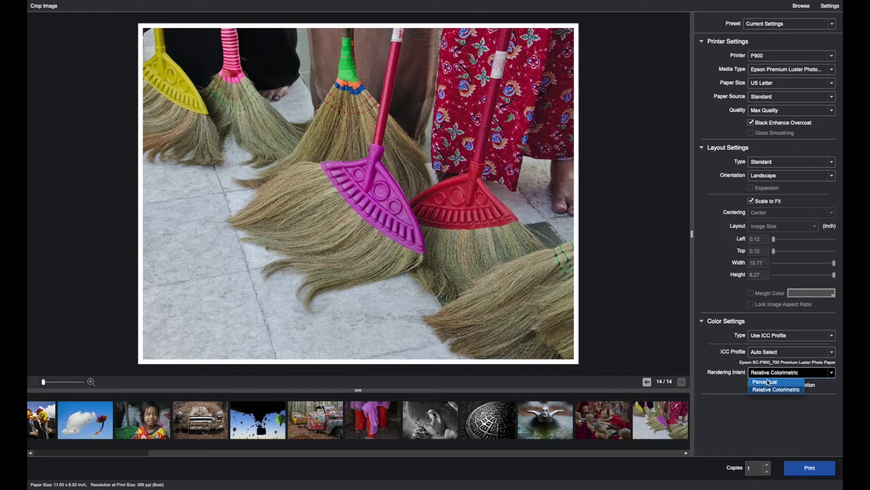
left_click(768, 382)
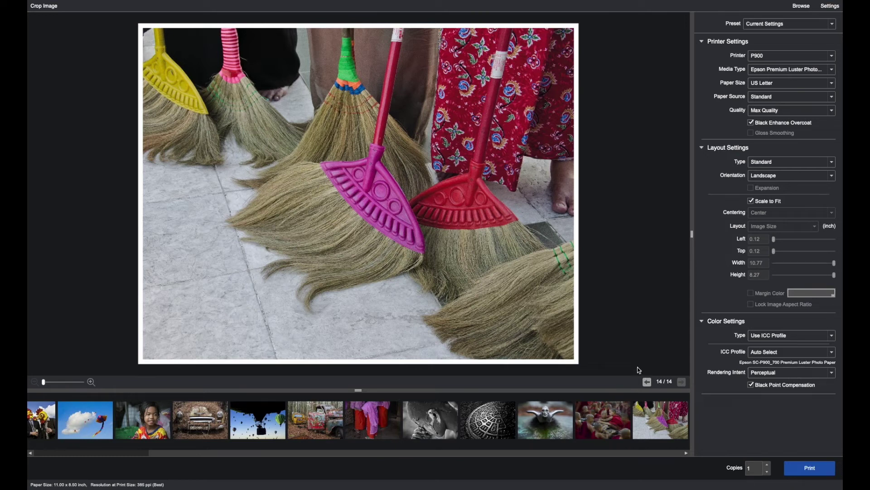
- Load the chicken-masks photo and try Relative Colorimetric before returning the intent to Perceptual
left_click(44, 419)
left_click(793, 373)
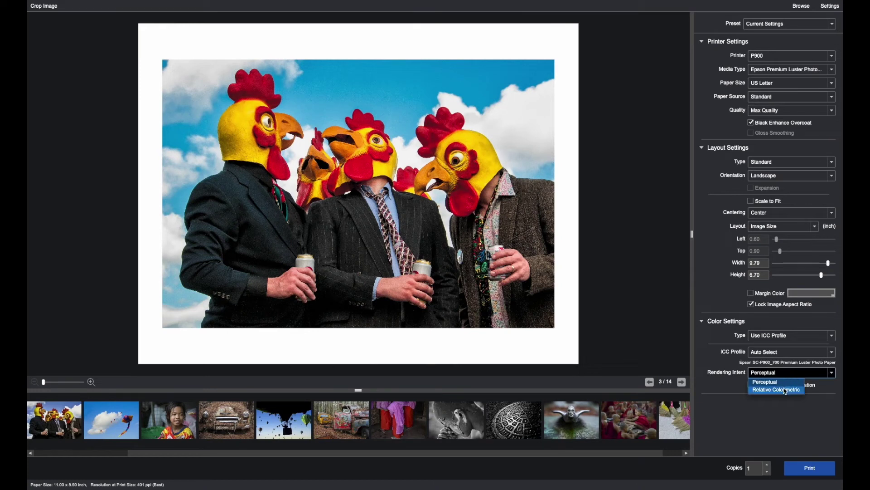
left_click(787, 389)
left_click(787, 385)
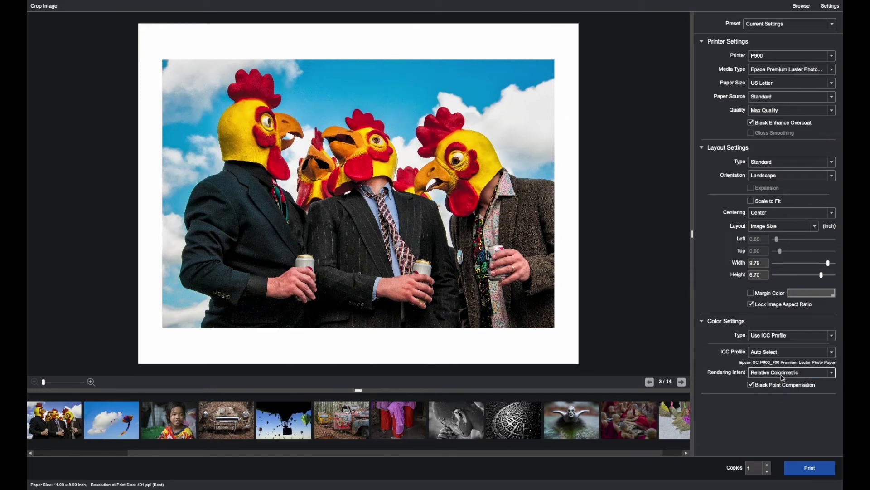
left_click(782, 376)
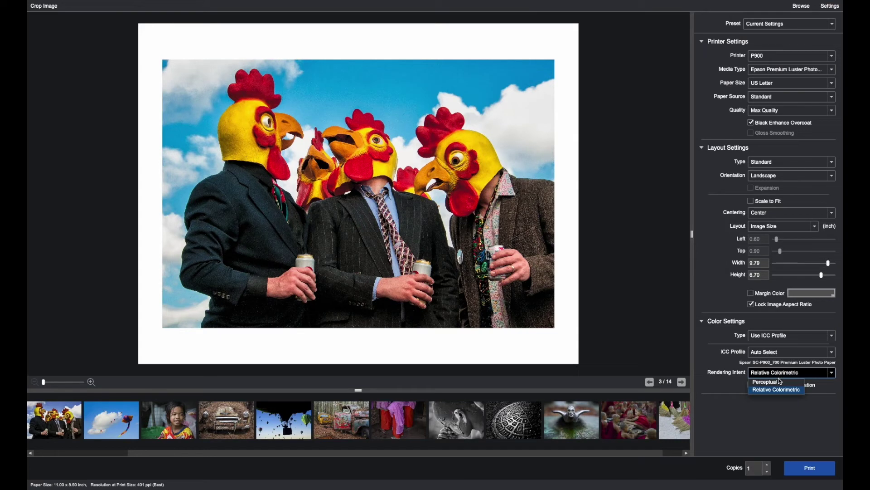
left_click(779, 382)
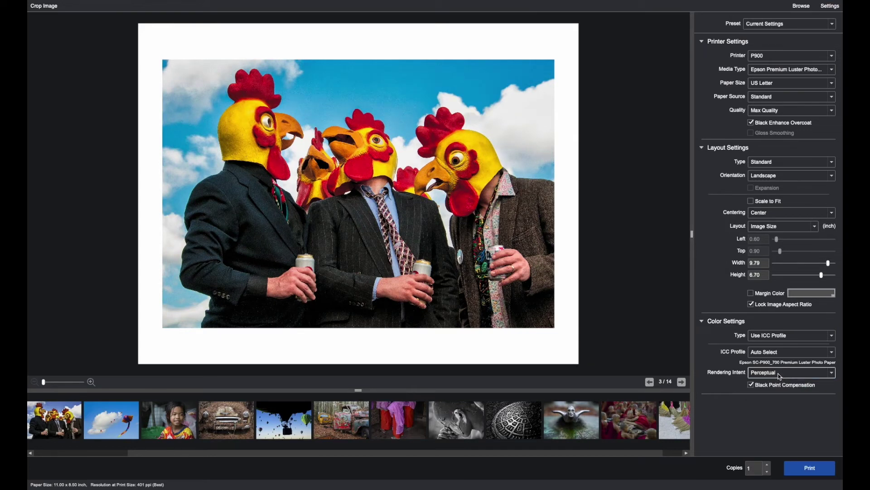
- Try Relative Colorimetric once more, then settle the rendering intent on Perceptual
left_click(780, 375)
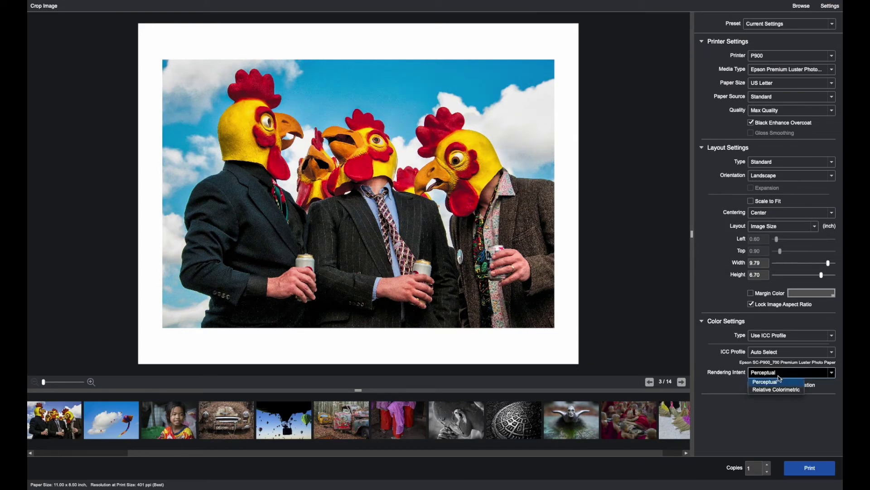
left_click(773, 389)
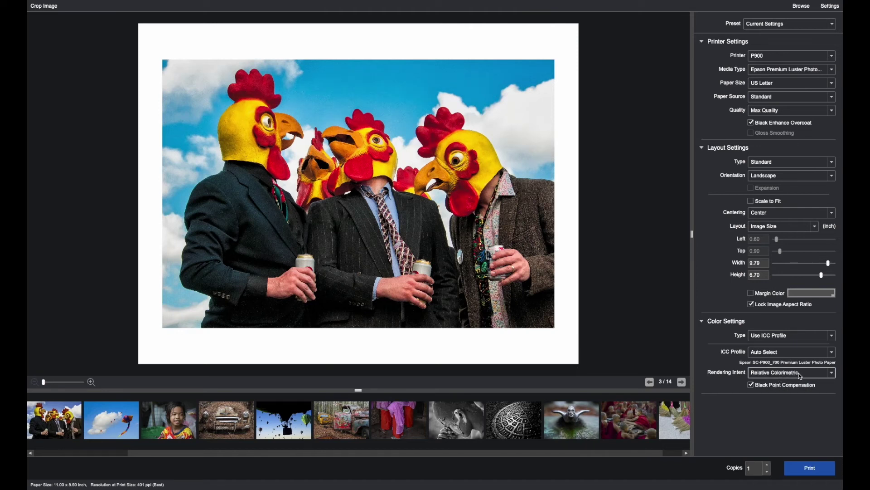
left_click(801, 376)
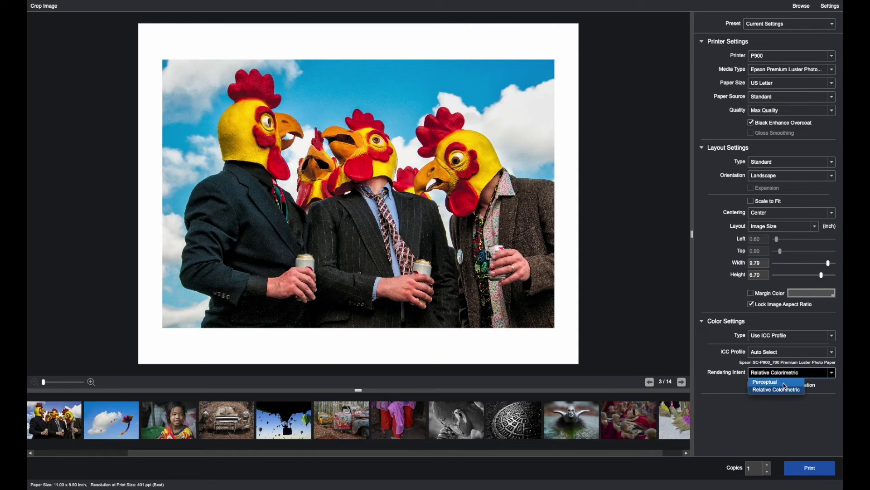
left_click(786, 382)
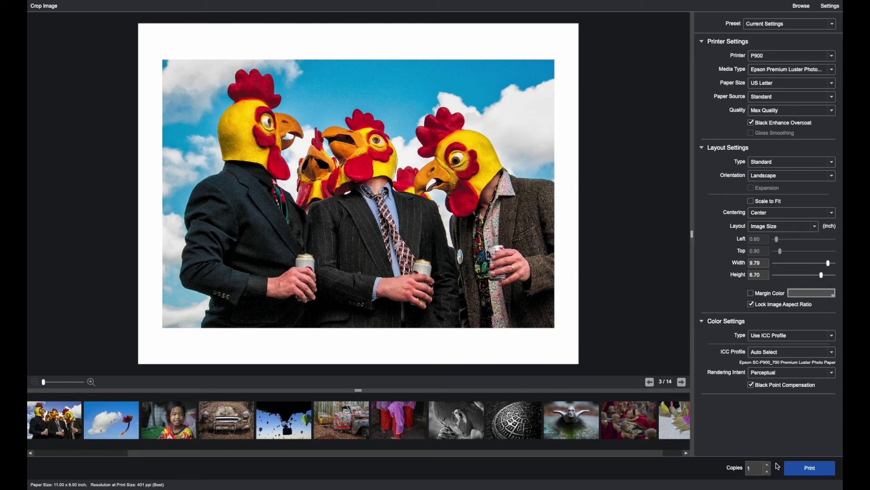
left_click(811, 472)
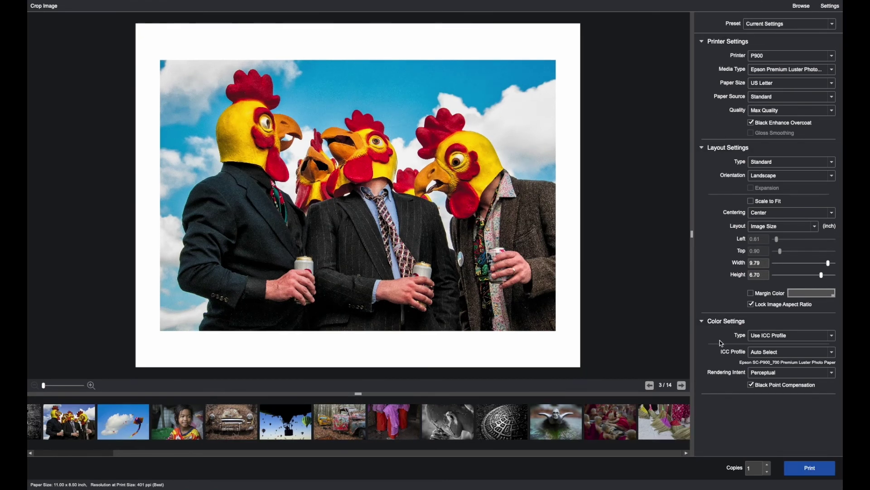
- Save the current print settings as a new preset named 'Test Preset'
left_click(833, 25)
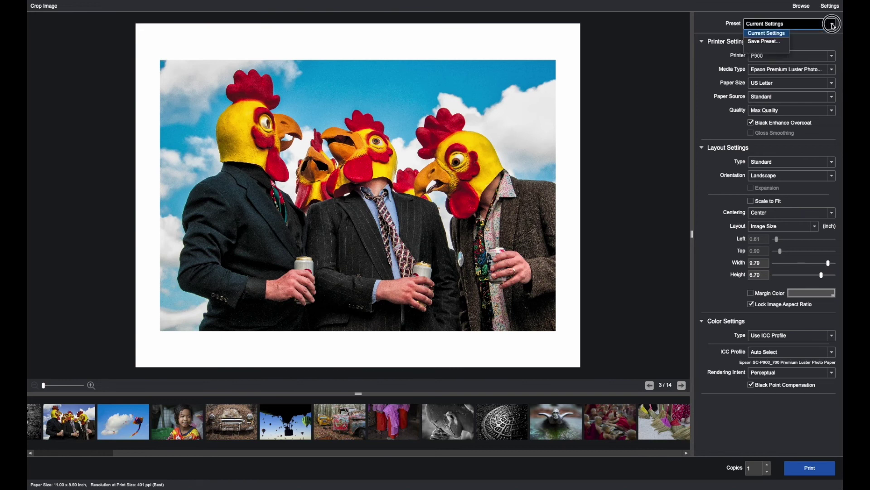
left_click(778, 43)
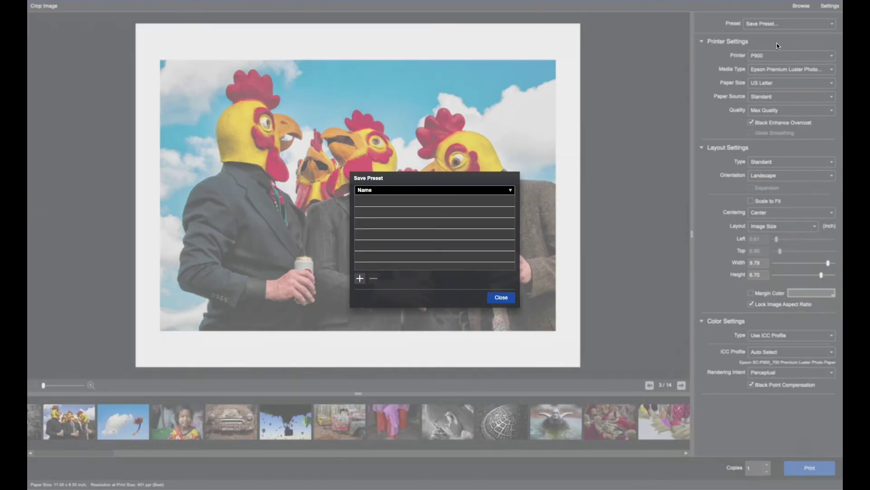
left_click(359, 278)
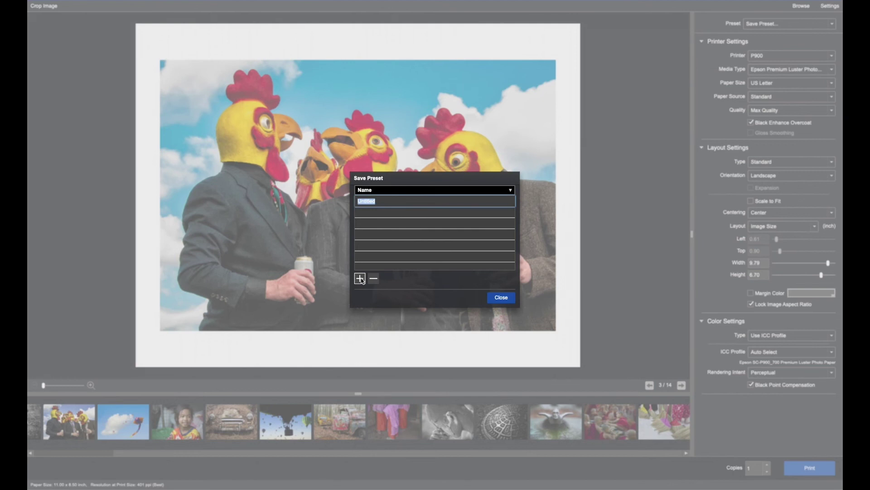
type("Test Presen")
left_click(501, 298)
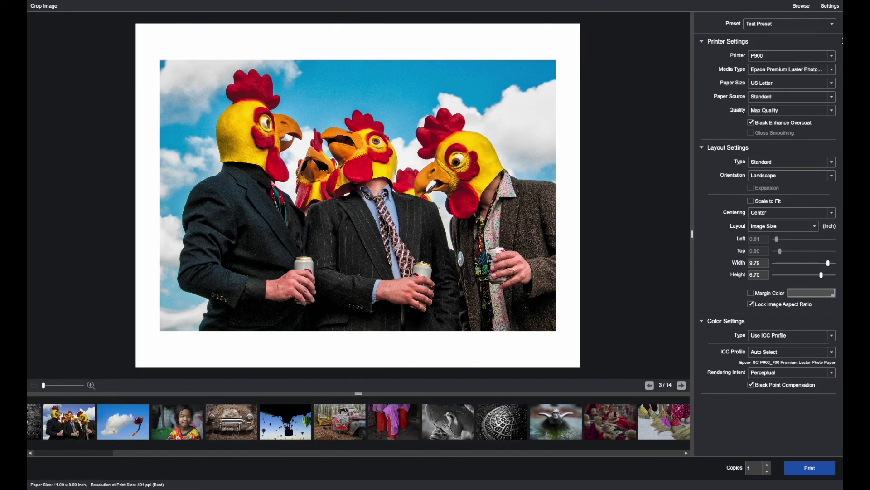
- Switch to Current Settings, then load Test Preset back as the active preset
left_click(834, 24)
left_click(776, 32)
left_click(833, 24)
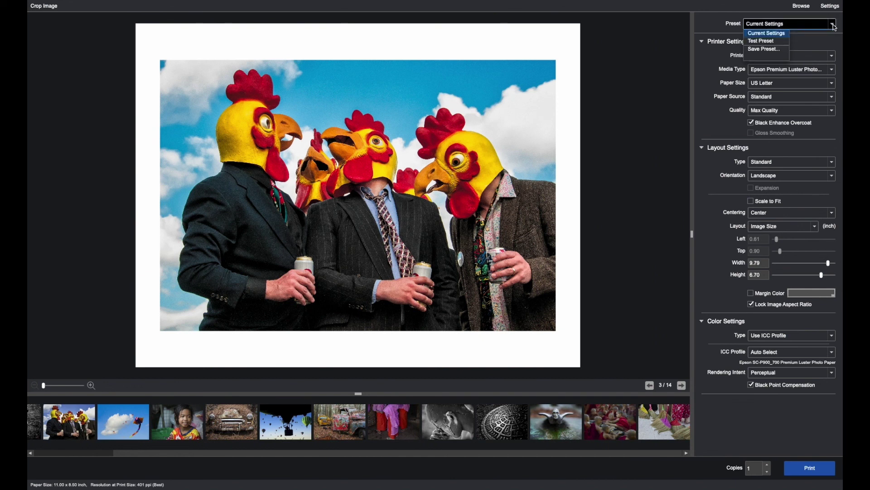
left_click(779, 40)
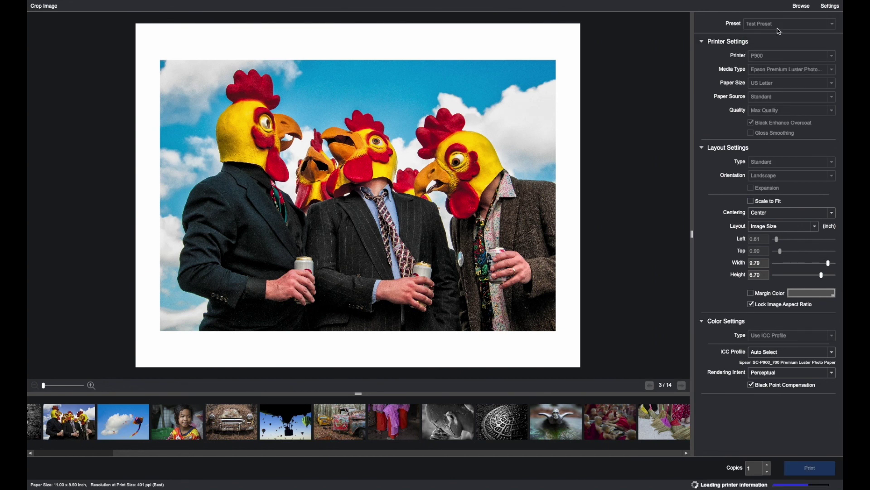